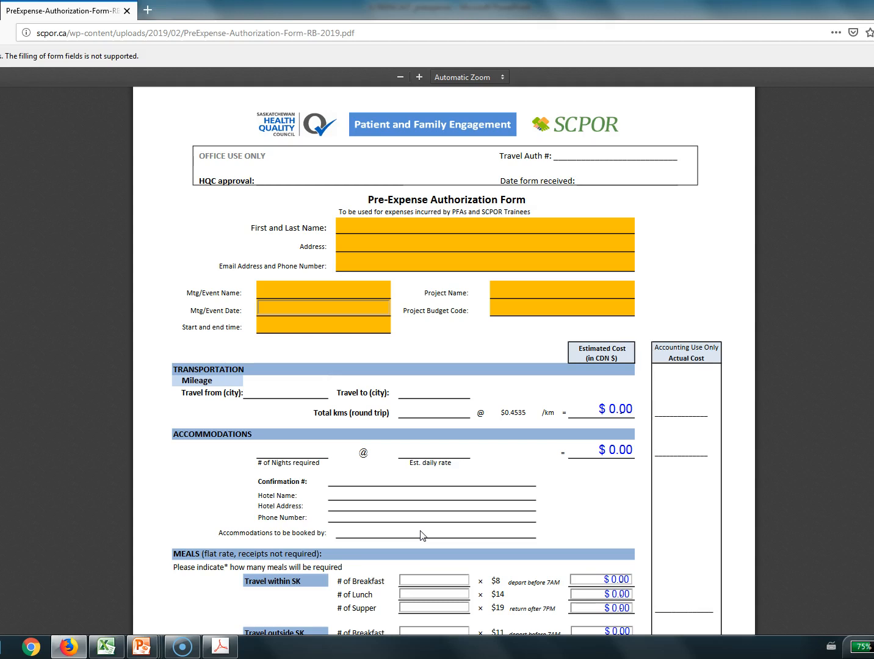
Open the PreExpense-Authorization-Form-RB-2019.pdf file in Adobe Acrobat 8.1 rather than saving it
click(410, 337)
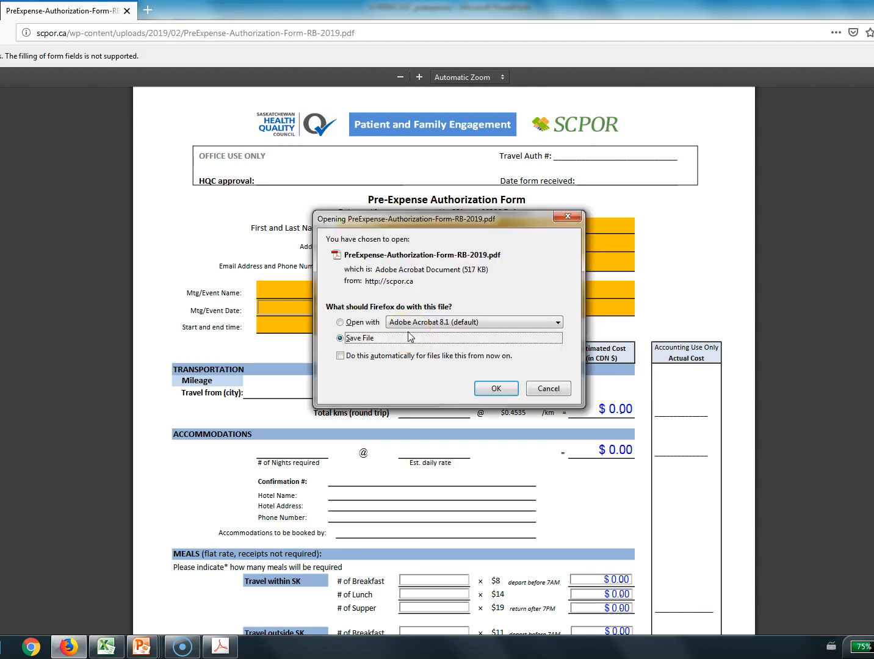
click(391, 328)
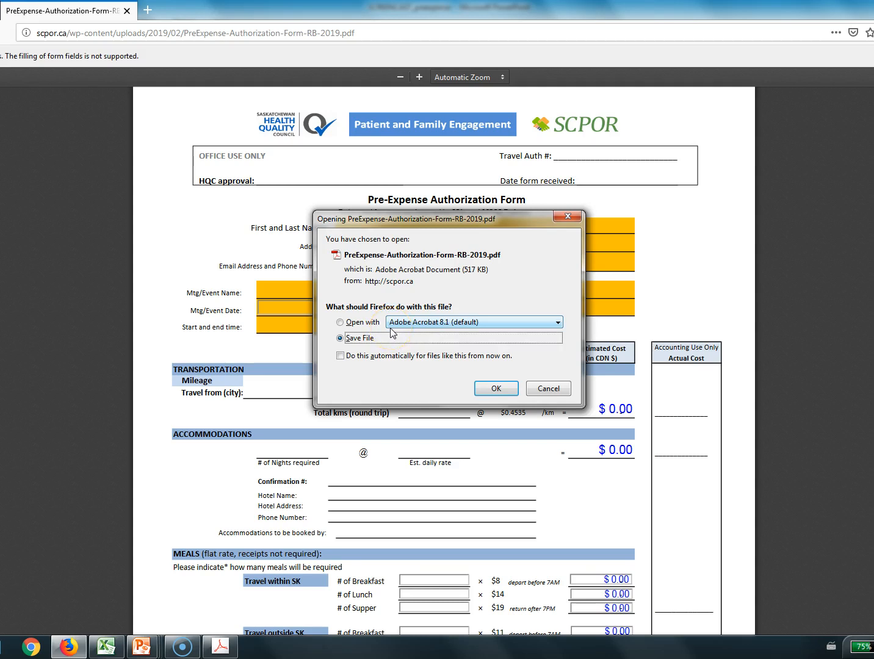
click(374, 338)
click(363, 322)
click(494, 389)
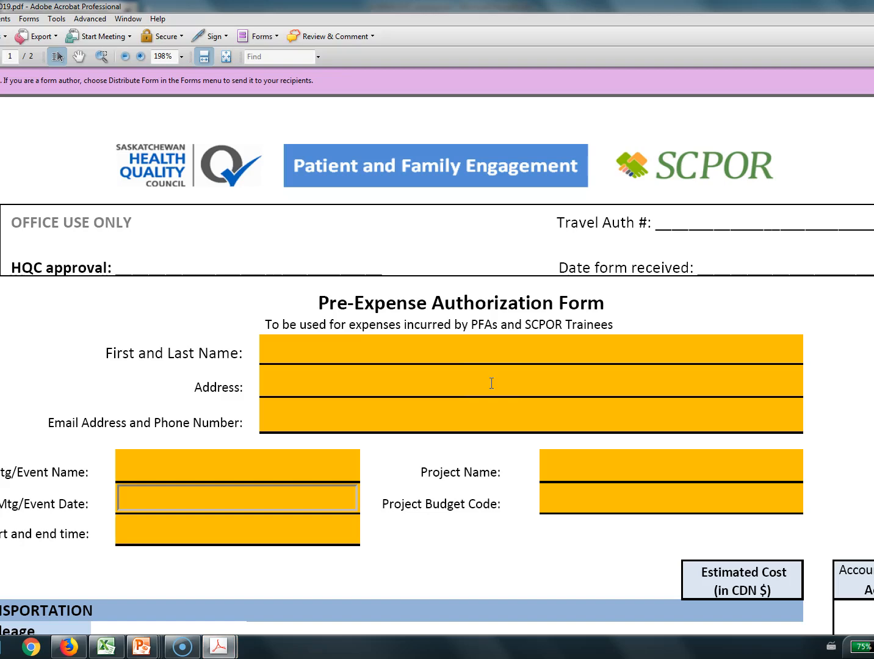
Fill in the applicant's first and last name, address, e-mail address and phone number on the Pre-Expense Authorization Form
scroll(491, 383, down, 3)
click(404, 166)
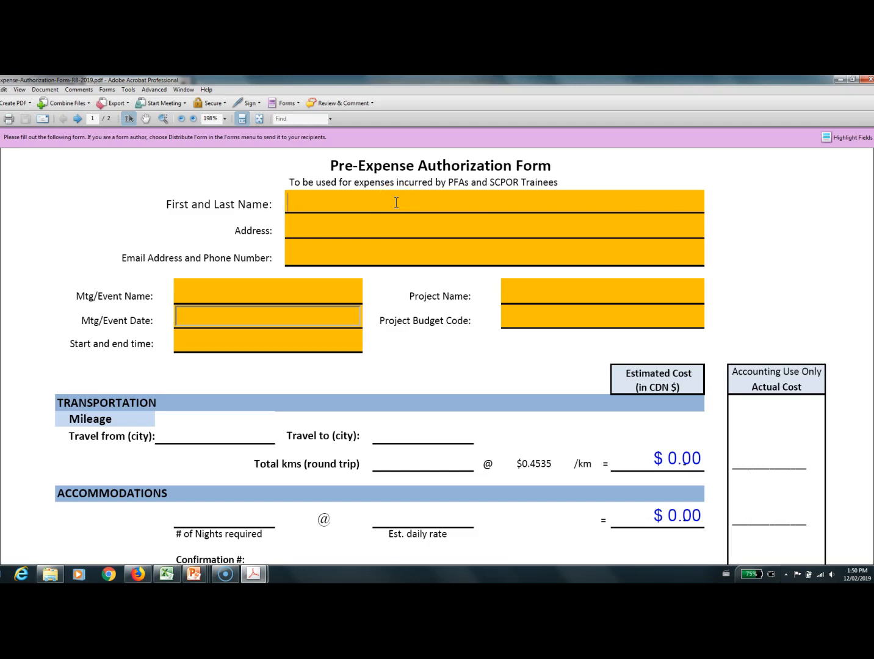
click(354, 227)
click(318, 257)
Enter SCPOR PFAC as the meeting/event name and January 31, 2019 as the event date
click(257, 294)
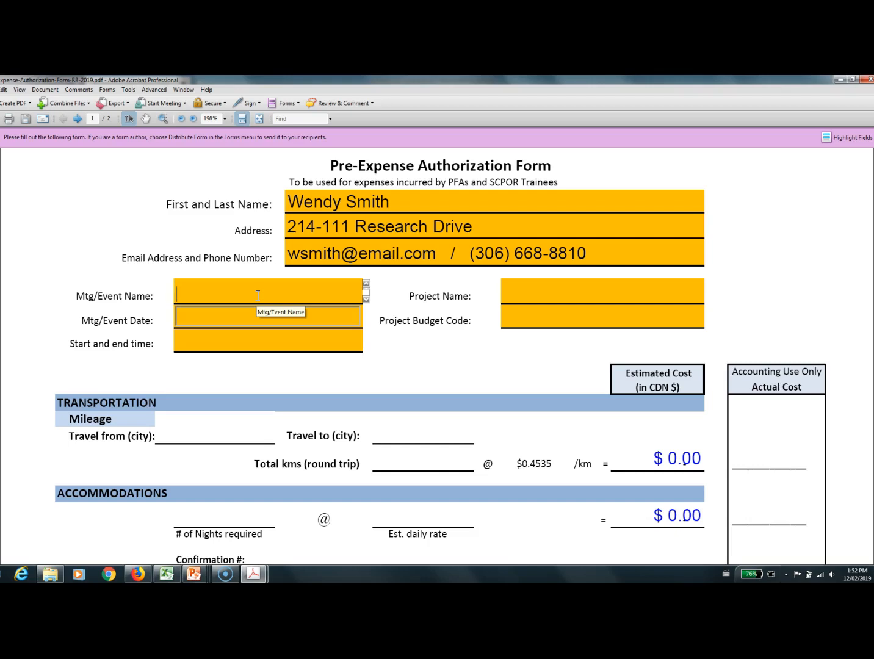
text(SCPOR PFAC)
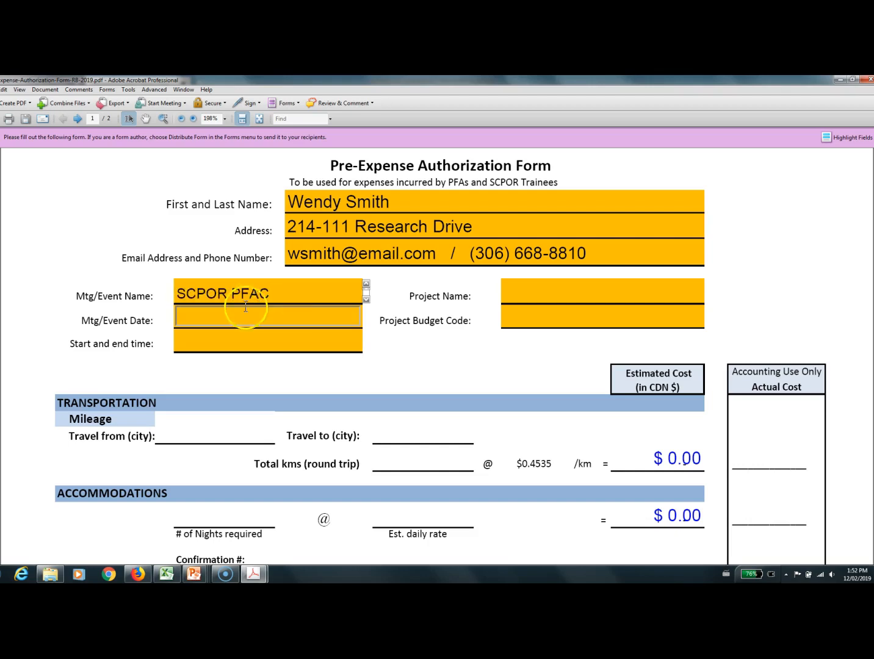
click(215, 318)
text(January )
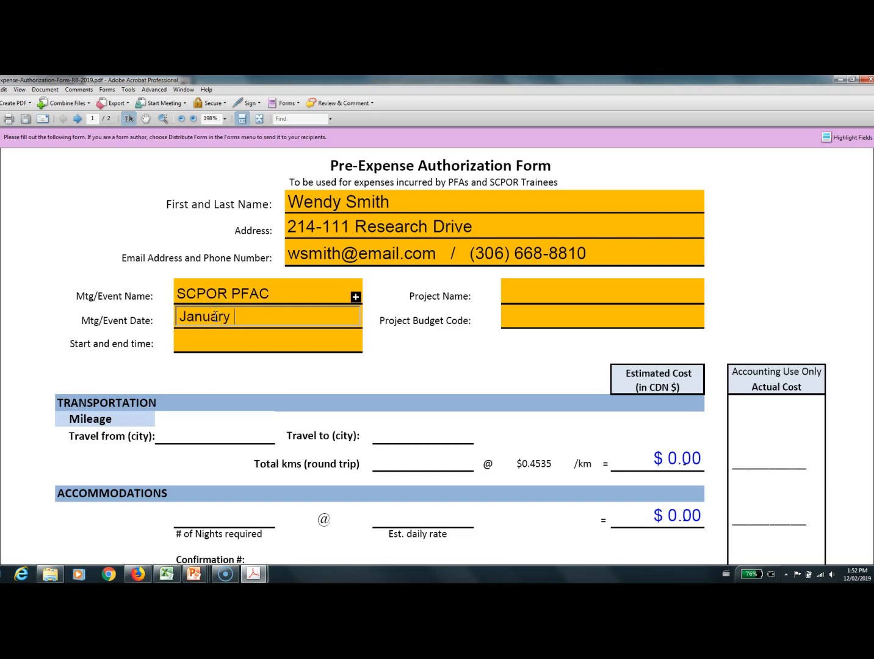
text(31, 2019)
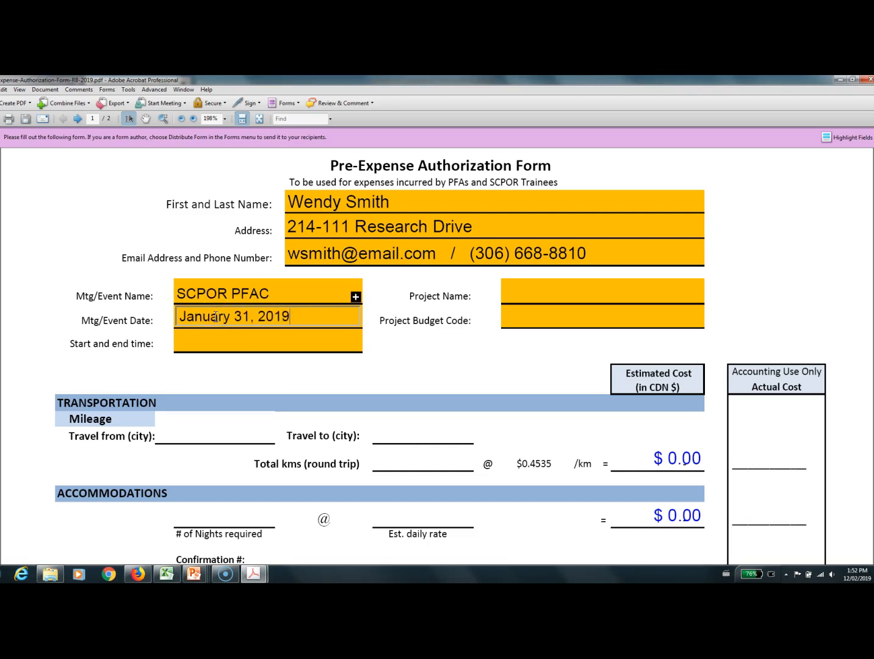
Enter 9am-5pm as the start and end time of the event
click(193, 342)
text(9am)
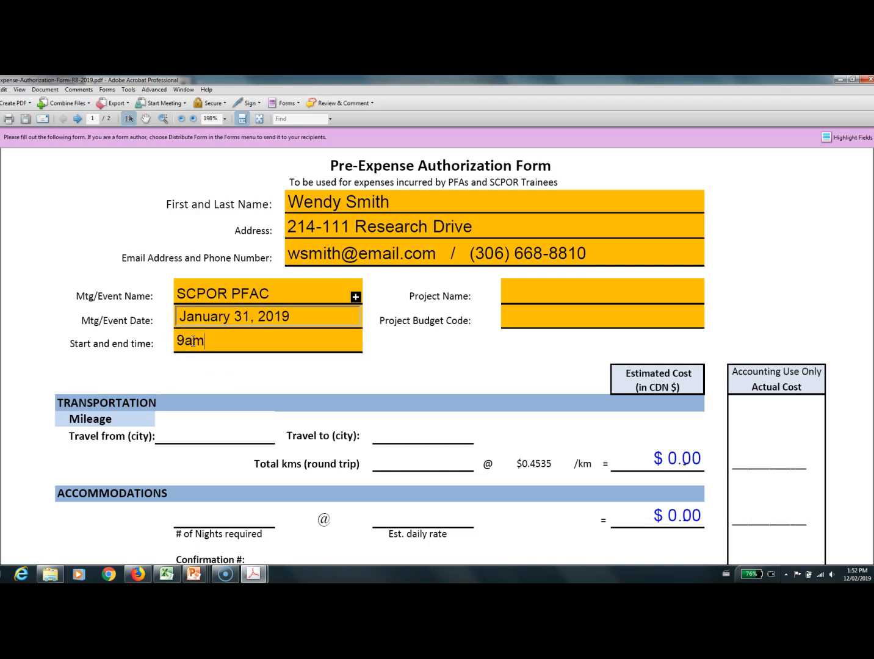
text(-5pm)
Enter the project name as SPROUT, followed by a hyphen and the project lead's surname
click(519, 294)
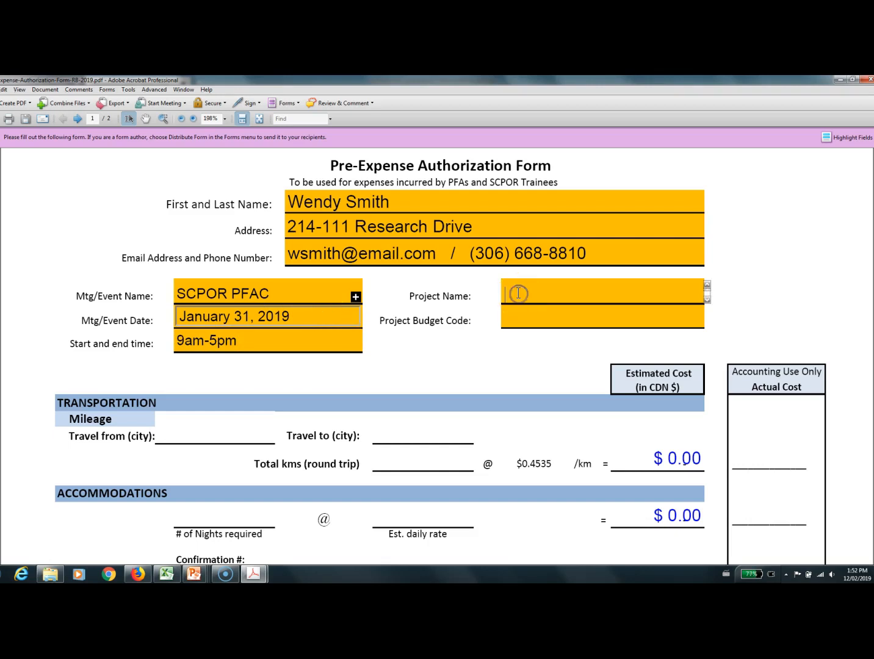
text(SPROUT - Sharpe)
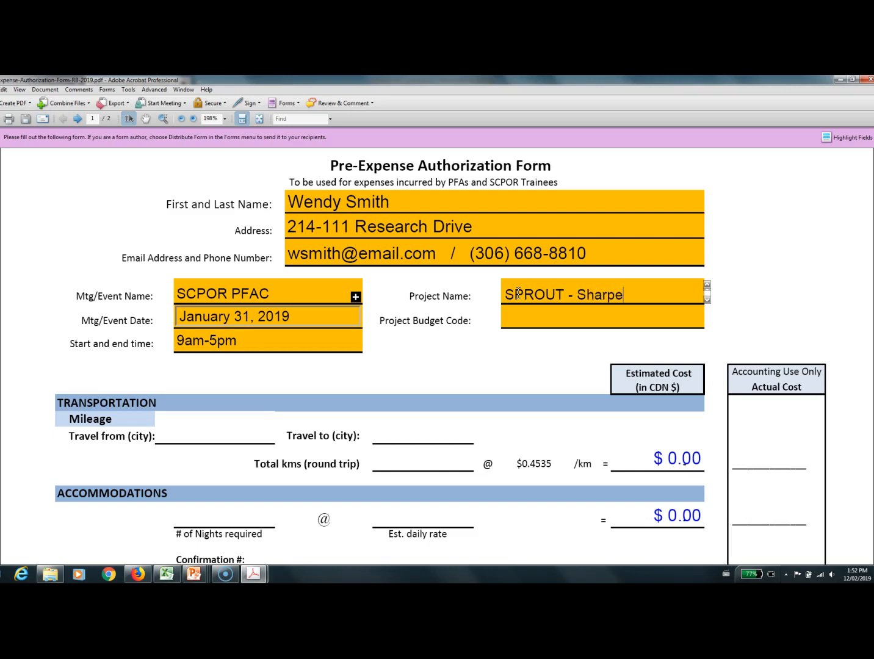
Replace the surname at the end of the project name with SCPOR and go to the project budget code field
key(BackSpace)
key(BackSpace)
key(BackSpace)
key(BackSpace)
key(BackSpace)
key(BackSpace)
key(BackSpace)
key(BackSpace)
key(BackSpace)
key(BackSpace)
key(BackSpace)
key(BackSpace)
key(BackSpace)
key(BackSpace)
text(CPOR)
click(523, 317)
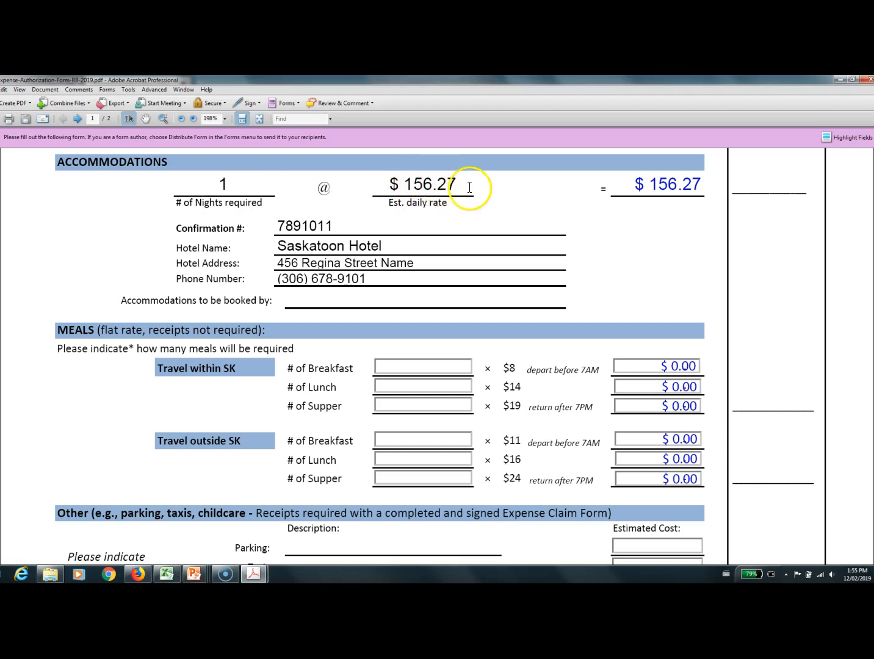
Select the estimated daily rate under Accommodations and go to the field stating who books the accommodations
click(423, 184)
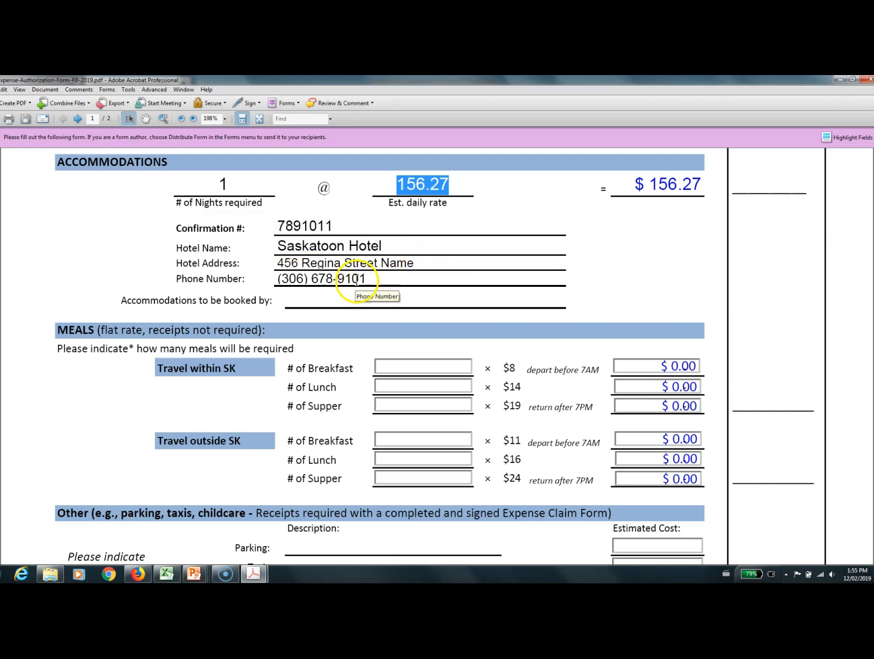
click(331, 298)
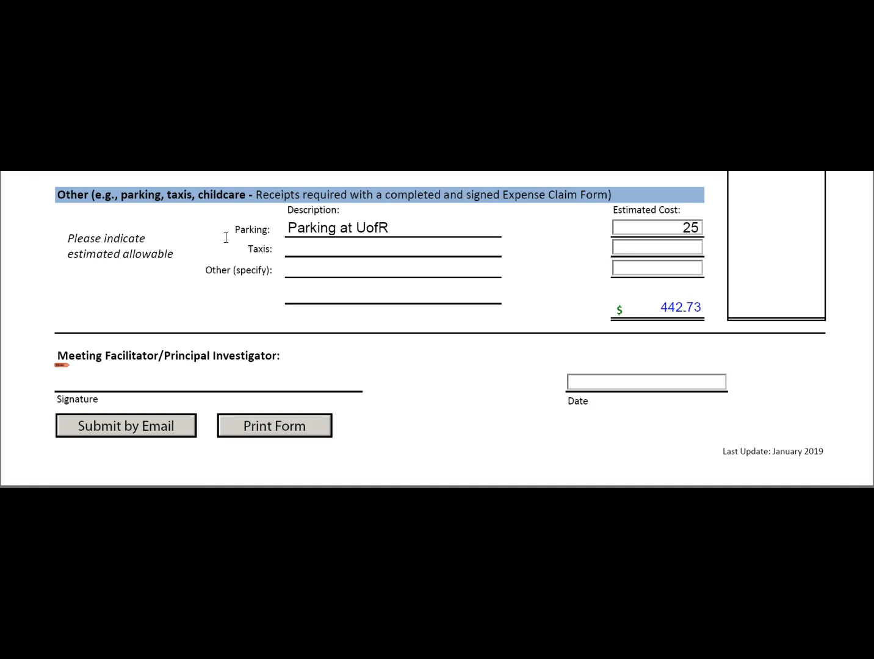
Enter an estimated cost of 25 for the Parking at UofR item in the Other expenses section
click(385, 230)
click(689, 225)
click(682, 270)
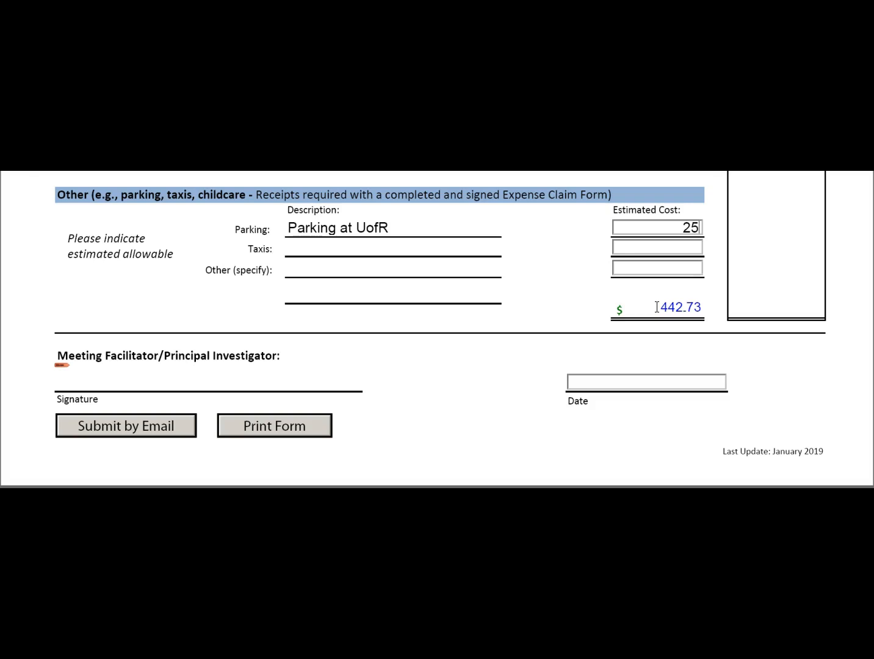
click(290, 362)
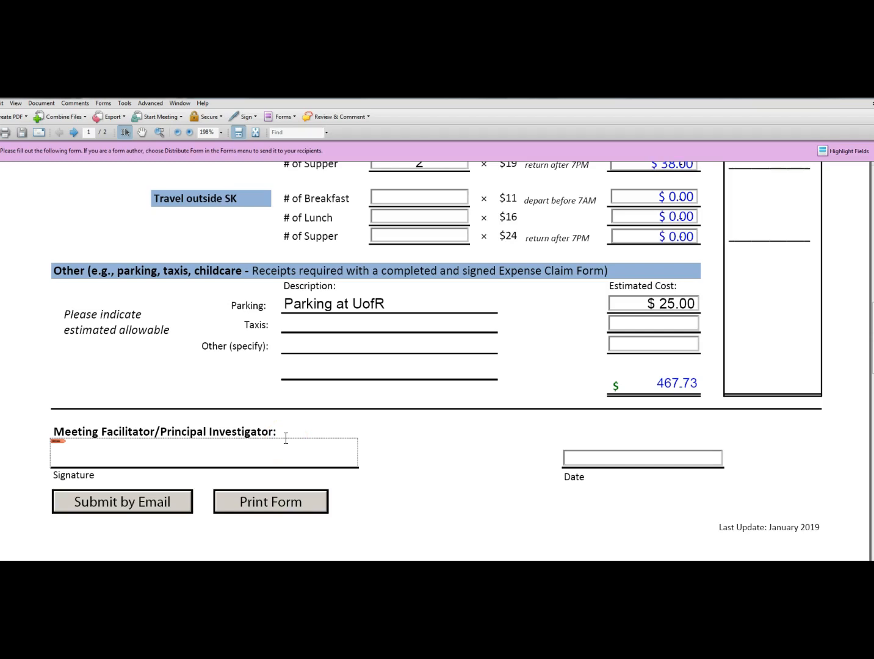
Start digitally signing the Meeting Facilitator/Principal Investigator signature field
click(90, 456)
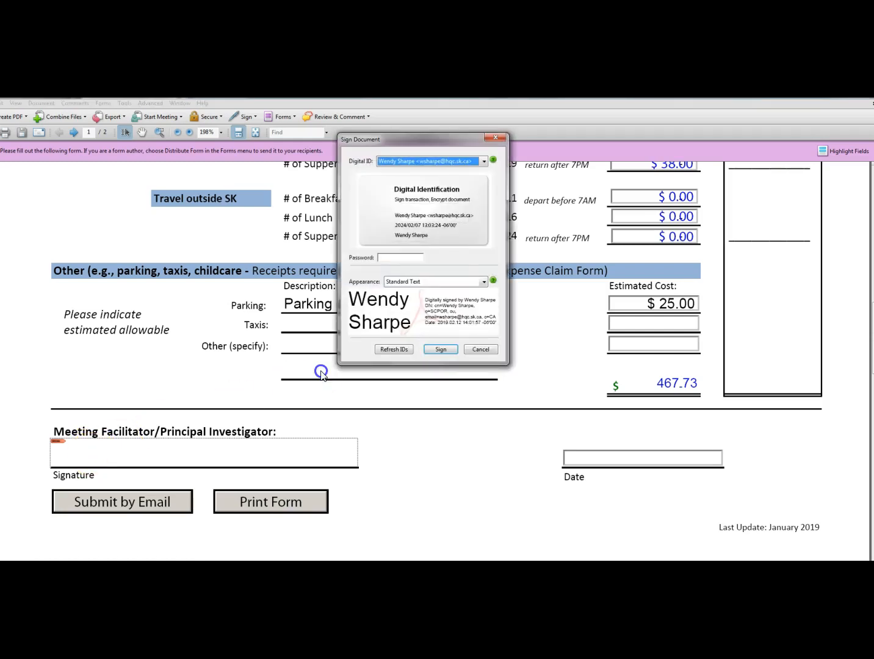